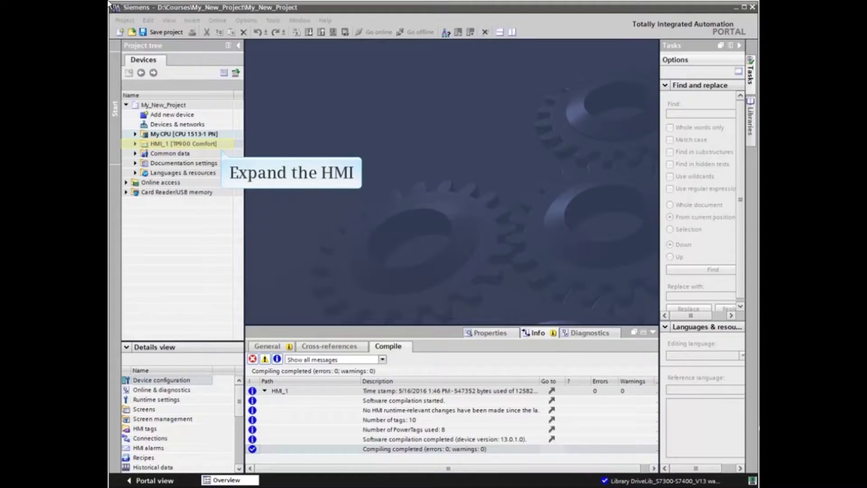
Step: Expand HMI_1 [TP900 Comfort] and its Screens folder in the Project tree
{"action": "left_click", "coordinate": [135, 143]}
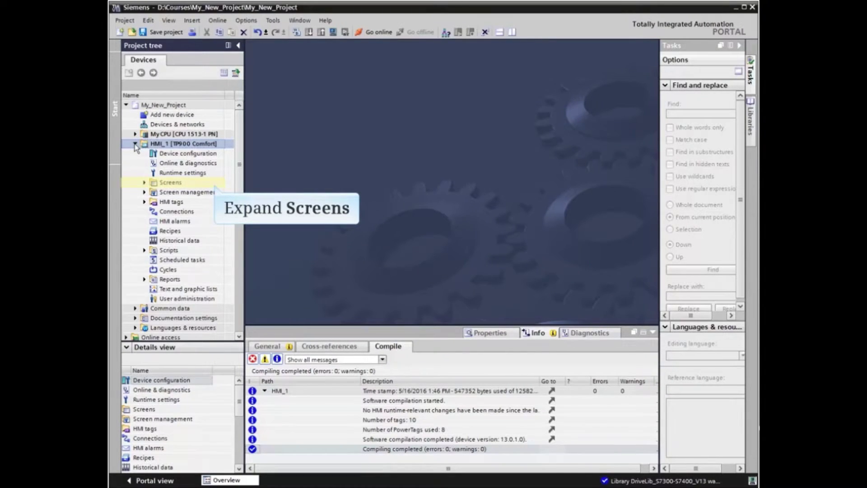
{"action": "left_click", "coordinate": [145, 182]}
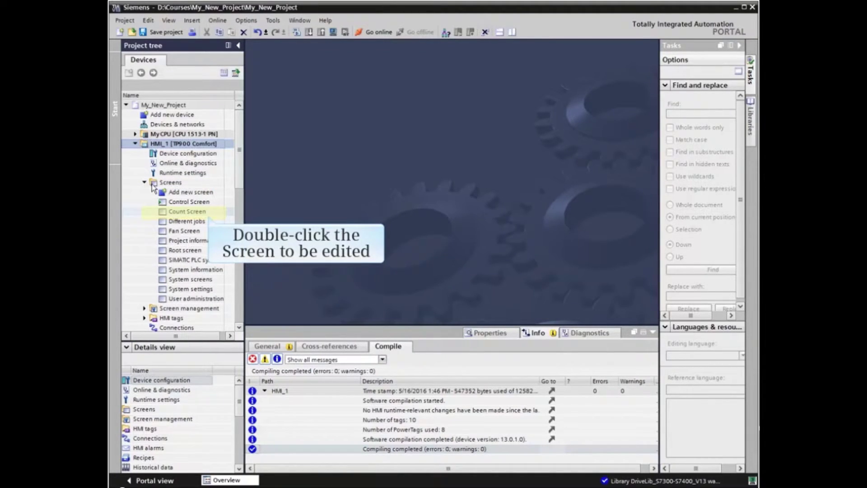
Step: Open Count Screen and place a Bar element, Bar_1, beside the Count Screen label
{"action": "double_click", "coordinate": [188, 212]}
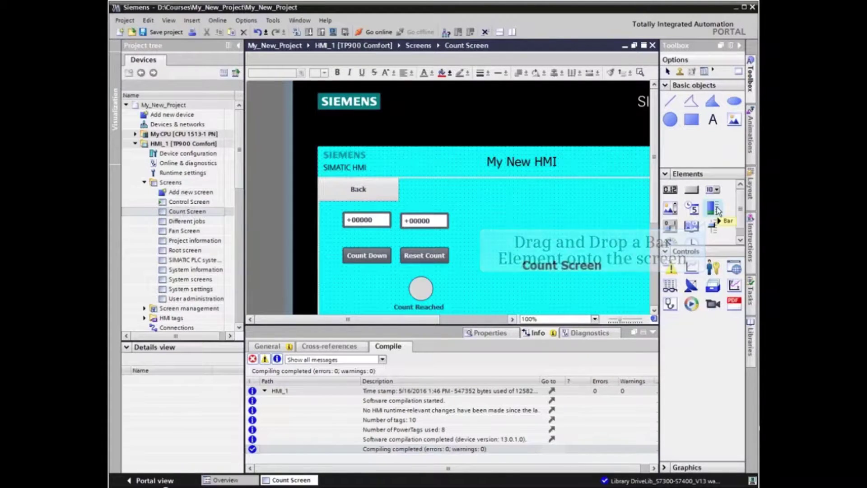
{"action": "left_click_drag", "start_coordinate": [717, 212], "coordinate": [493, 252]}
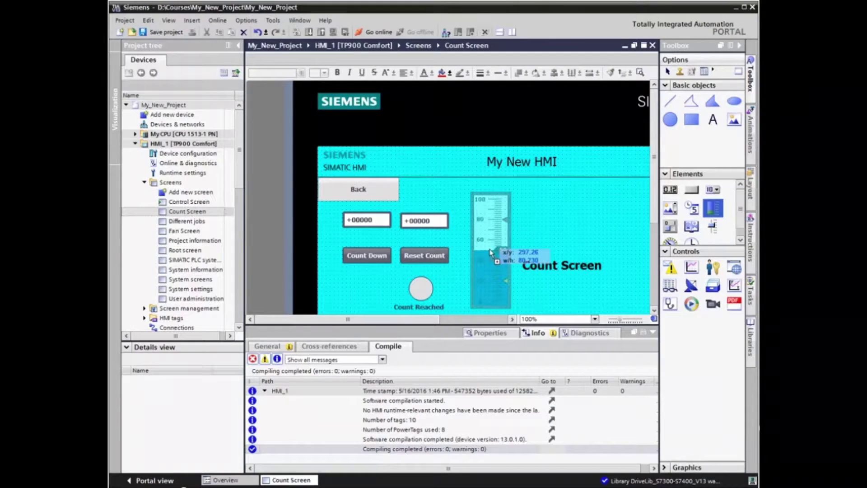
{"action": "left_click_drag", "start_coordinate": [491, 252], "coordinate": [489, 252]}
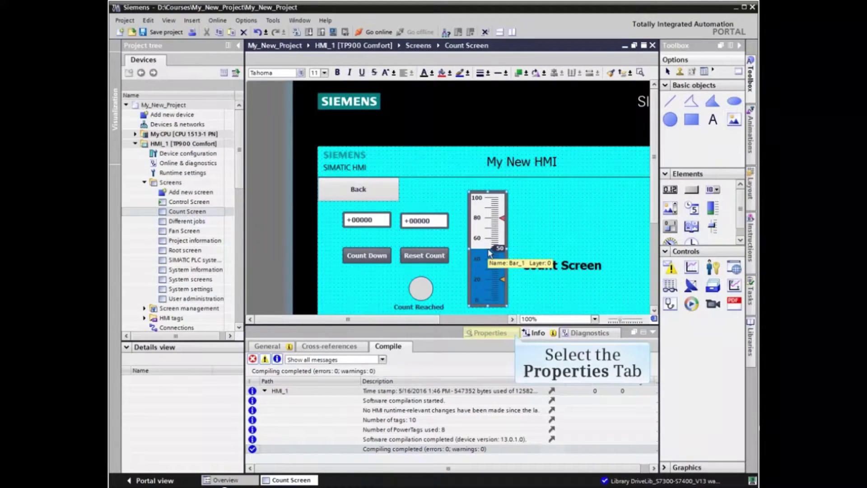
Step: In Bar_1's Inspector properties, select the Maximum scale value so it can become 20
{"action": "left_click", "coordinate": [489, 334]}
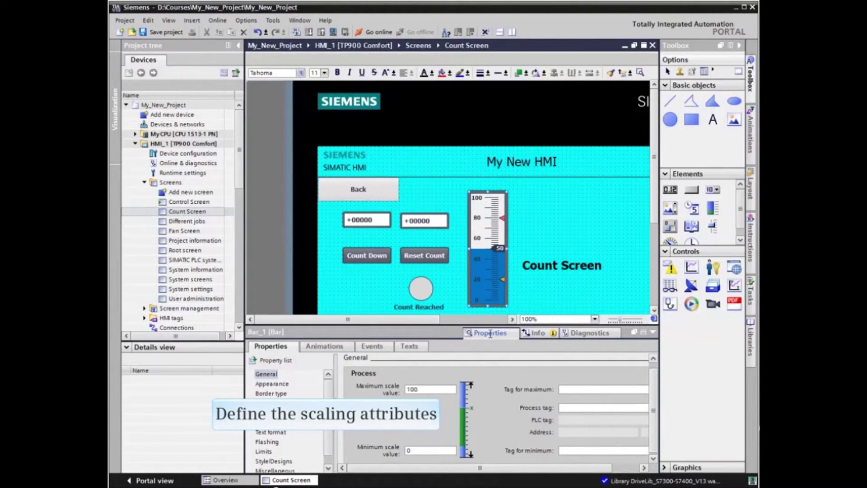
{"action": "triple_click", "coordinate": [426, 389]}
{"action": "type", "text": "20"}
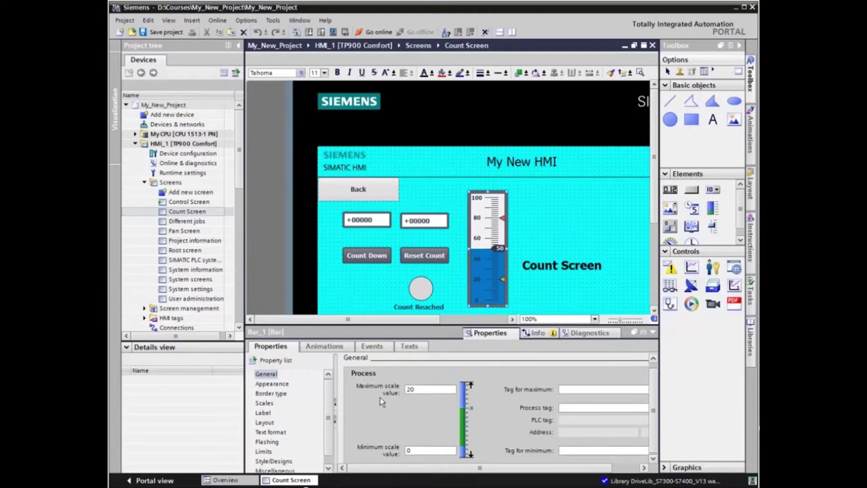
{"action": "left_click_drag", "start_coordinate": [527, 468], "coordinate": [592, 470]}
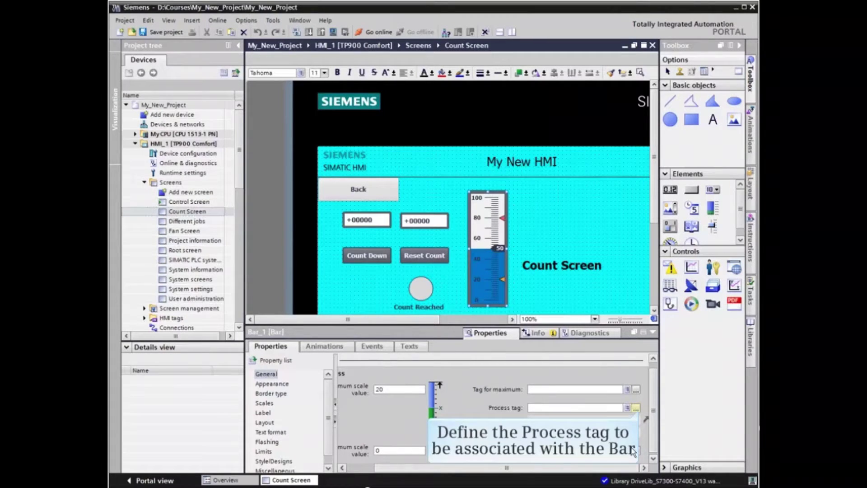
Step: Link Bar_1's process tag to the PLC tag Count Value
{"action": "left_click", "coordinate": [636, 408]}
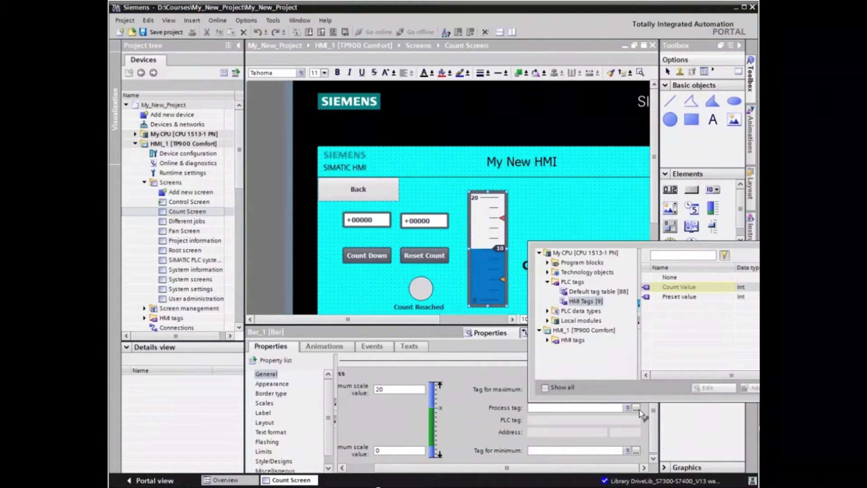
{"action": "double_click", "coordinate": [677, 288]}
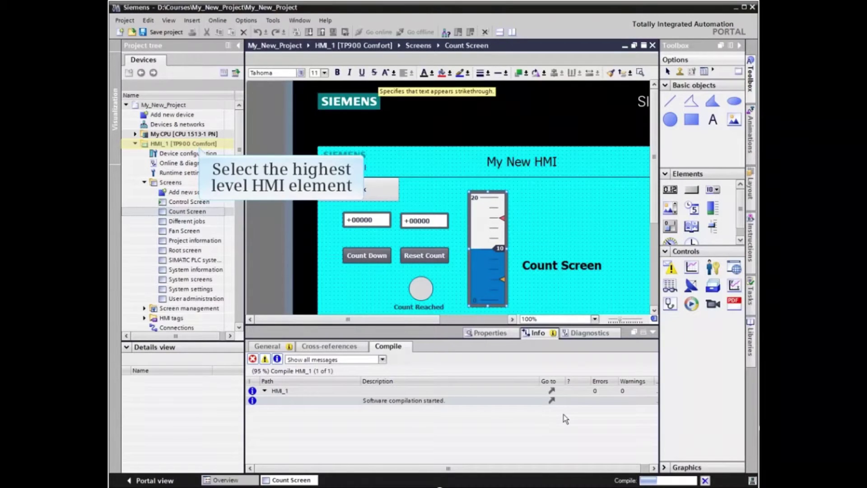
Step: Start the WinCC Runtime Advanced simulation for the HMI_1 device
{"action": "left_click", "coordinate": [165, 144]}
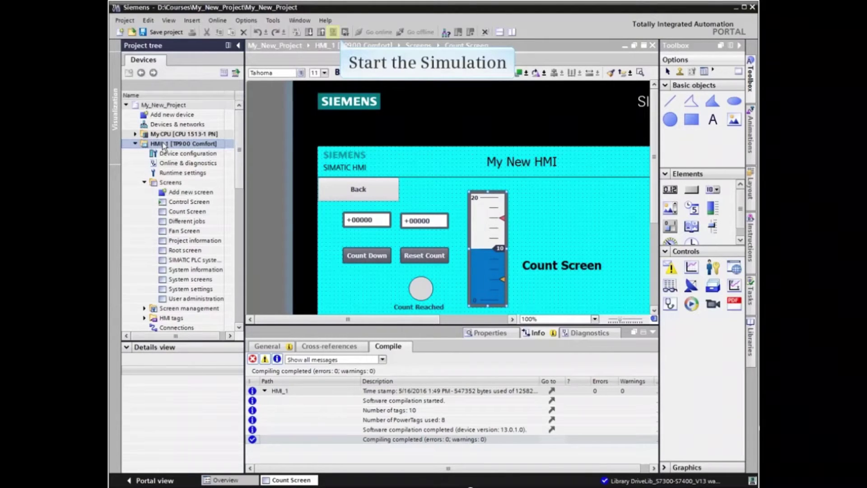
{"action": "left_click", "coordinate": [333, 33]}
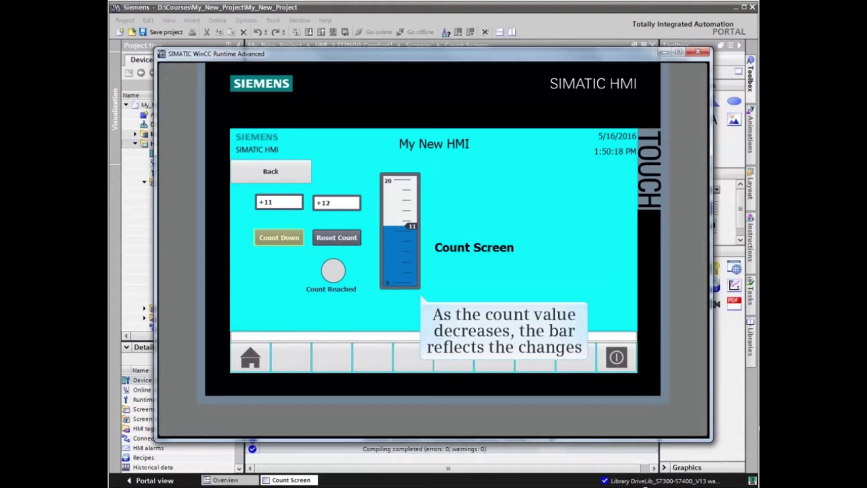
Step: Press Count Down eleven times to lower the count from 11 to 0
{"action": "left_click", "coordinate": [279, 237]}
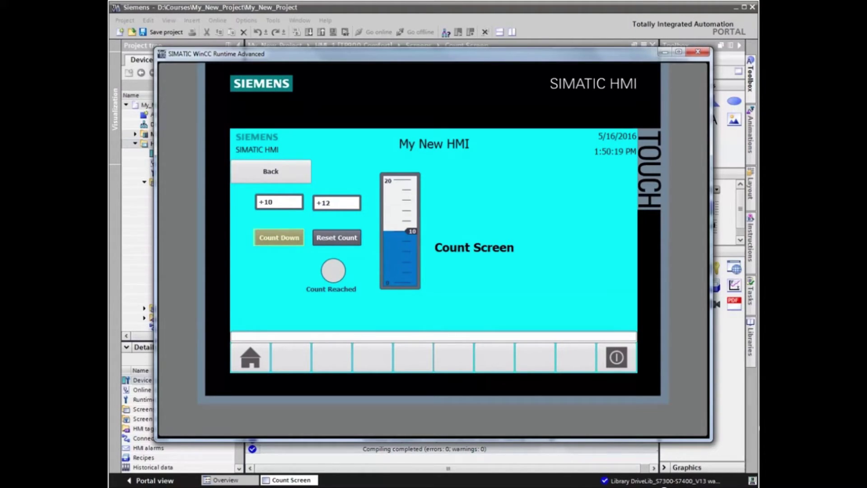
{"action": "left_click", "coordinate": [278, 237]}
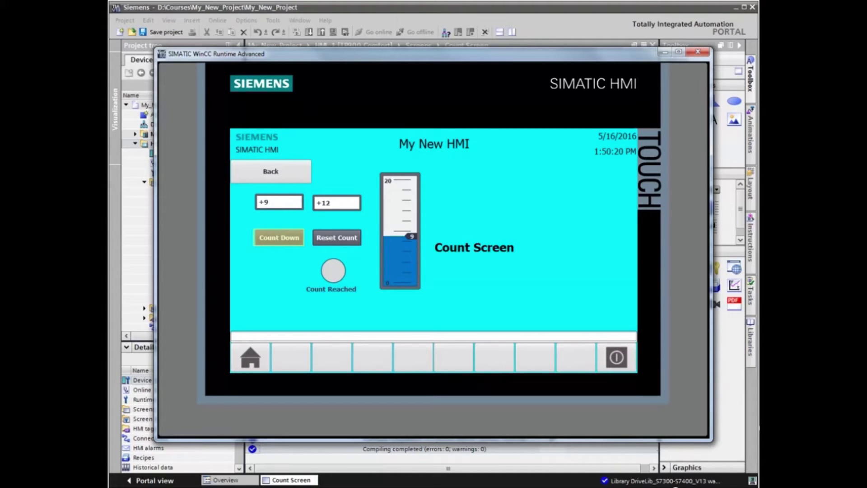
{"action": "left_click", "coordinate": [278, 237]}
{"action": "left_click", "coordinate": [279, 237]}
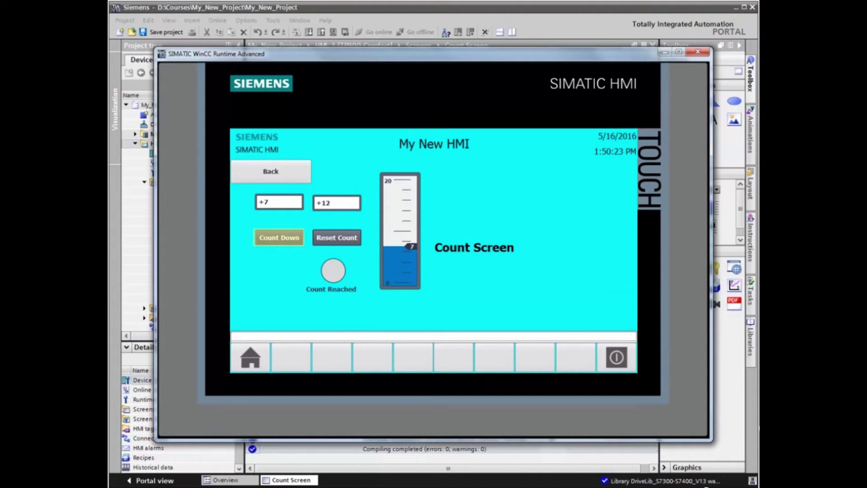
{"action": "left_click", "coordinate": [278, 237]}
{"action": "left_click", "coordinate": [278, 237]}
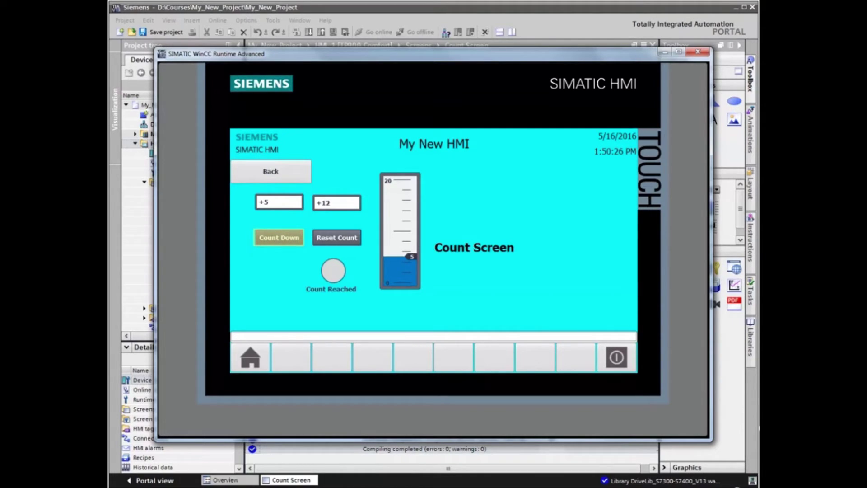
{"action": "left_click", "coordinate": [278, 237]}
{"action": "left_click", "coordinate": [278, 237]}
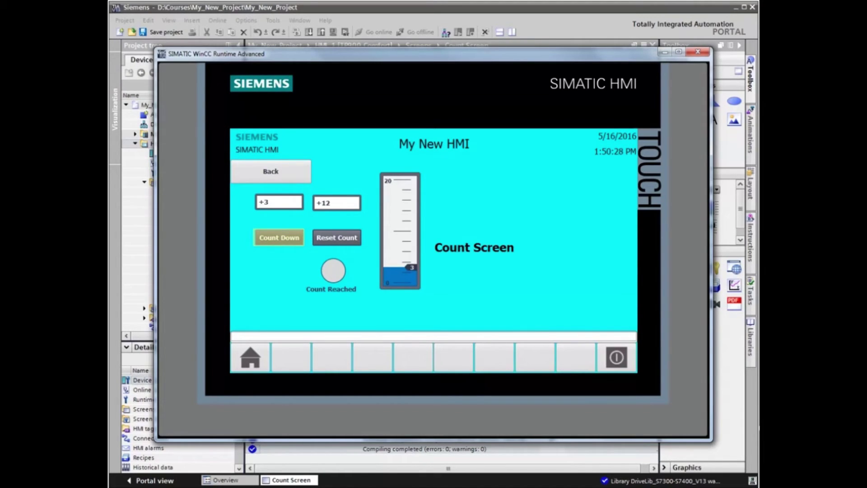
{"action": "left_click", "coordinate": [279, 238]}
{"action": "left_click", "coordinate": [279, 237]}
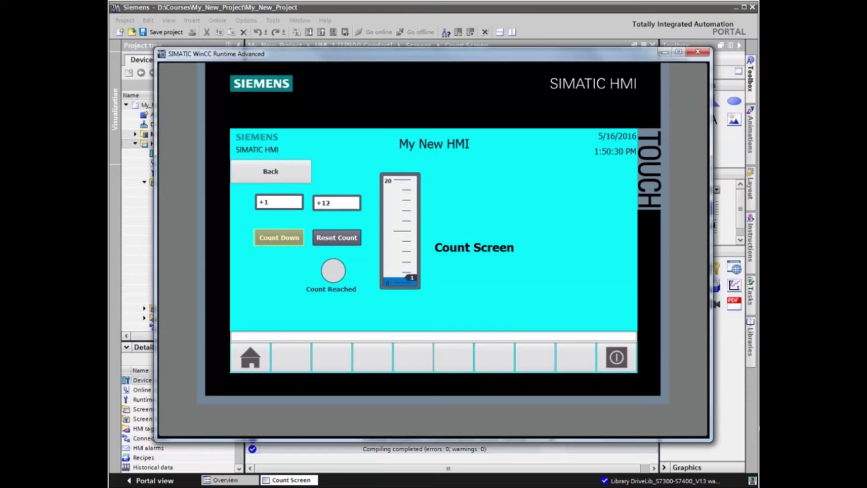
{"action": "left_click", "coordinate": [278, 237]}
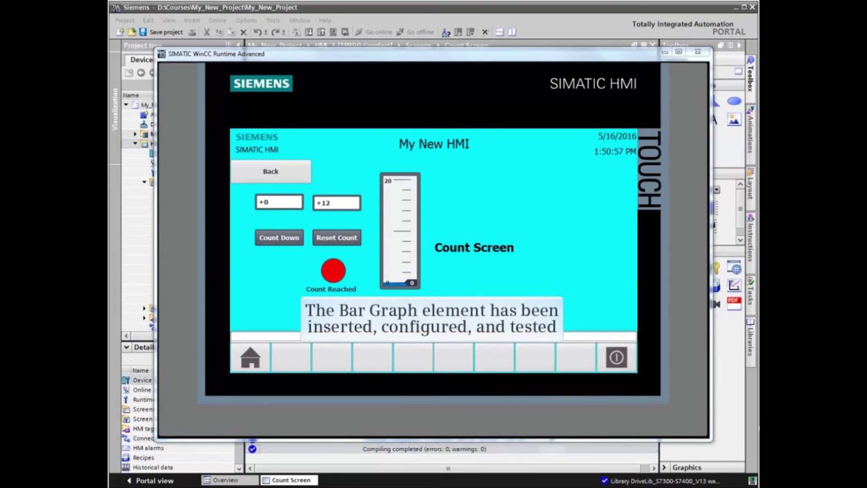